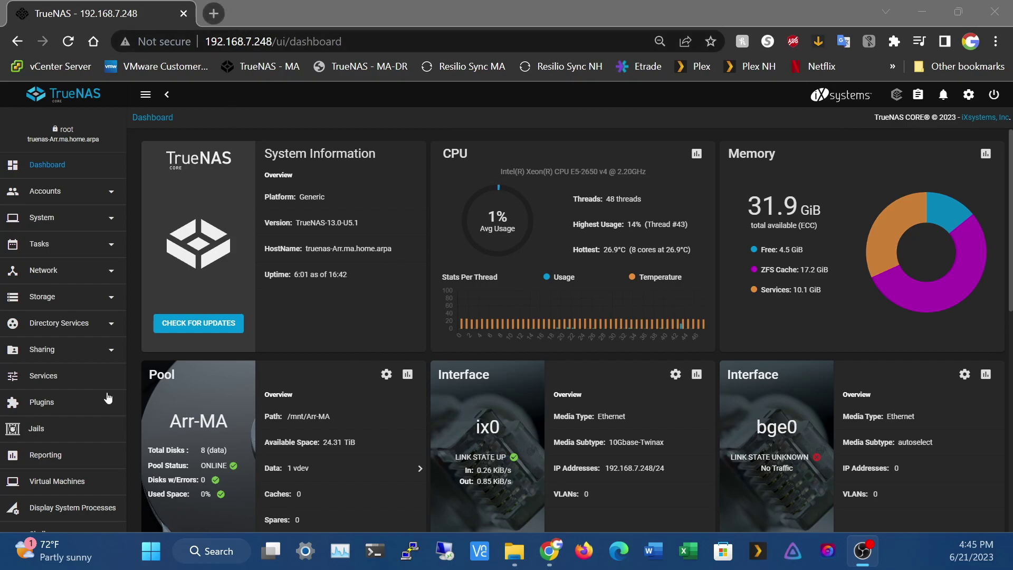
# - Open the Plugins catalog and show the Plex Media Server plugin, version 1.32.3.7162
pyautogui.click(50, 406)
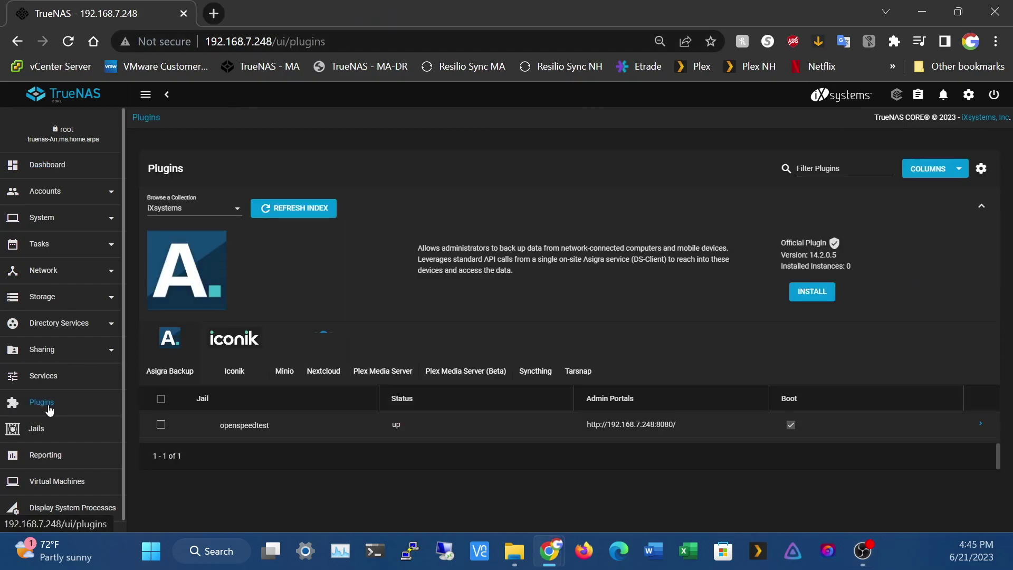
pyautogui.click(397, 364)
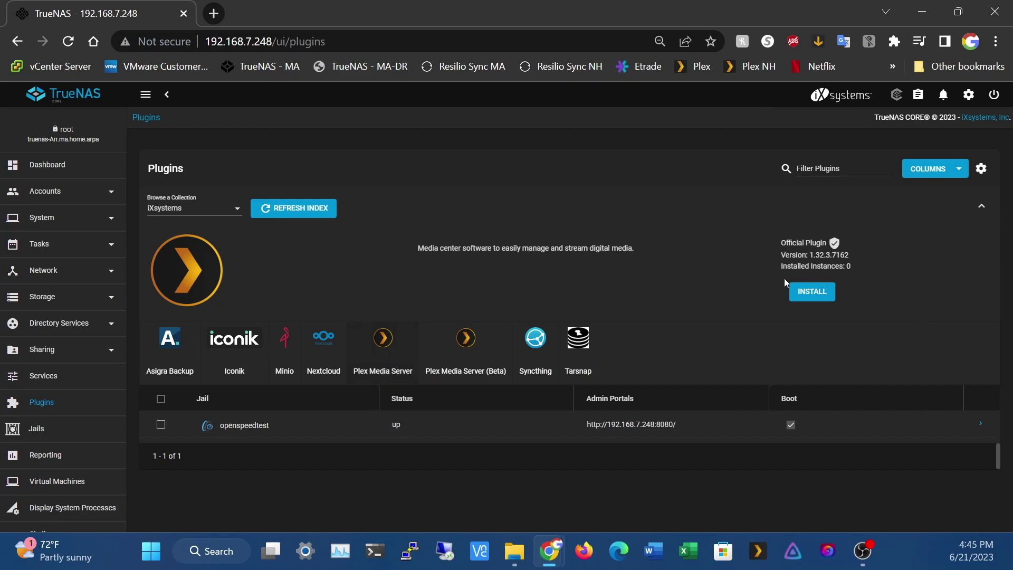
# - Install Plex Media Server in a DHCP jail named plexmediaserver
pyautogui.click(813, 293)
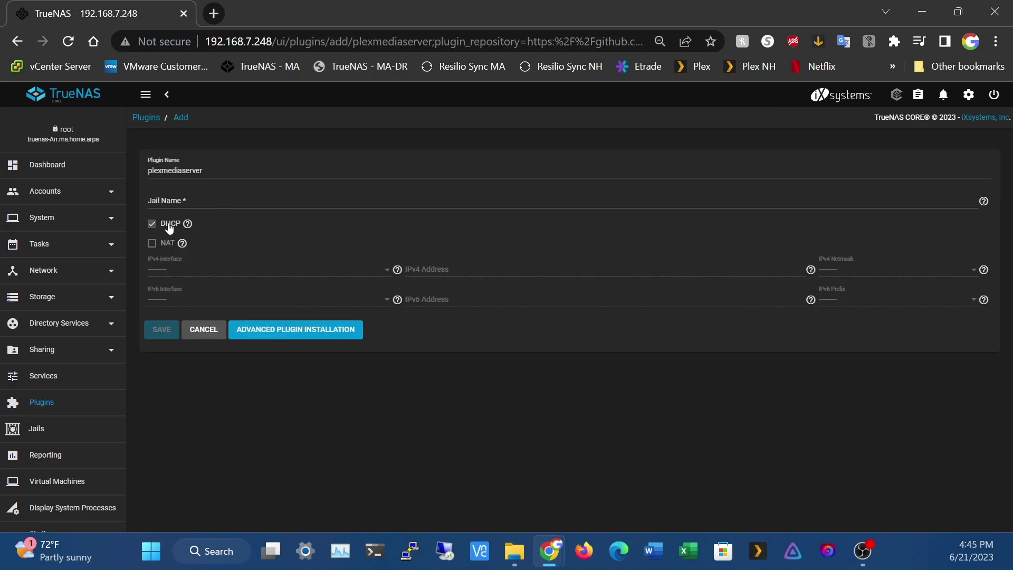
pyautogui.doubleClick(196, 171)
pyautogui.hotkey('ctrl', 'c')
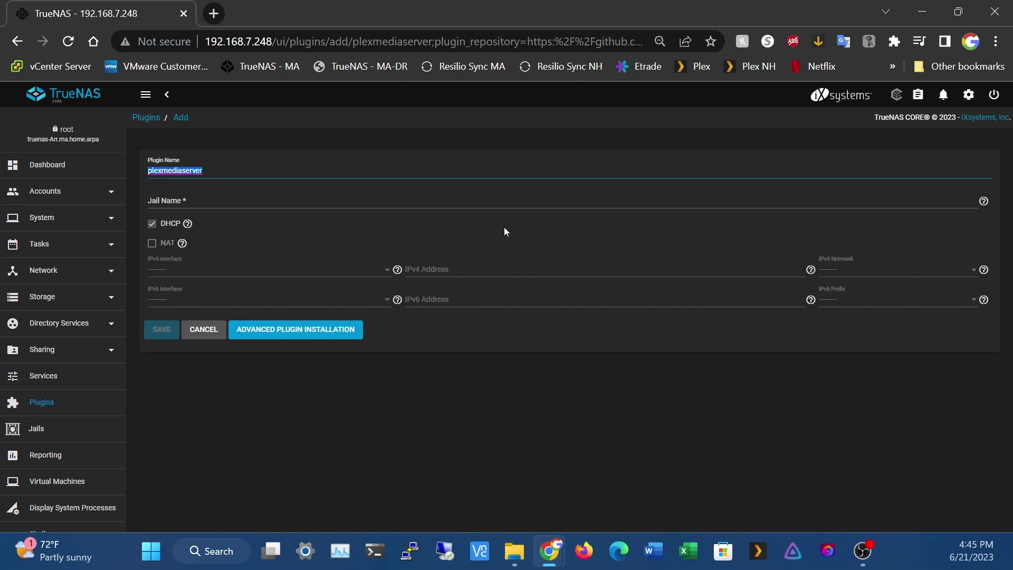
pyautogui.click(245, 200)
pyautogui.hotkey('ctrl', 'v')
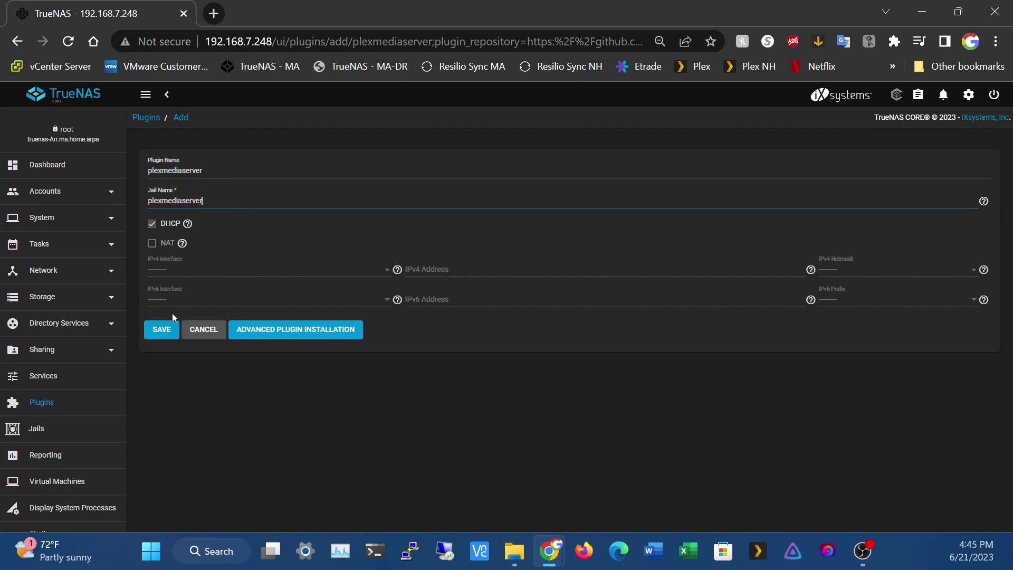
pyautogui.click(159, 330)
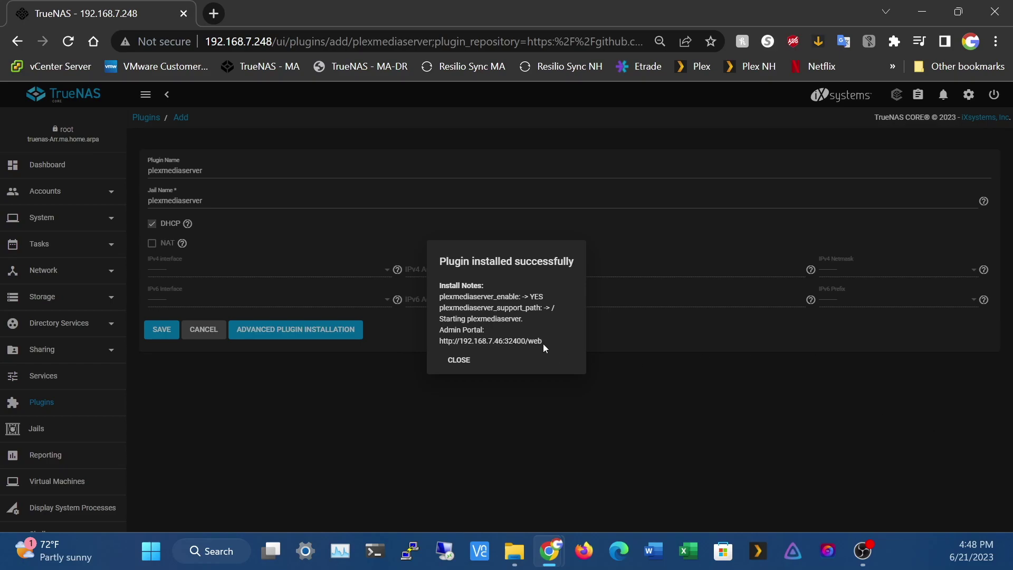
pyautogui.moveTo(543, 343); pyautogui.dragTo(435, 341)
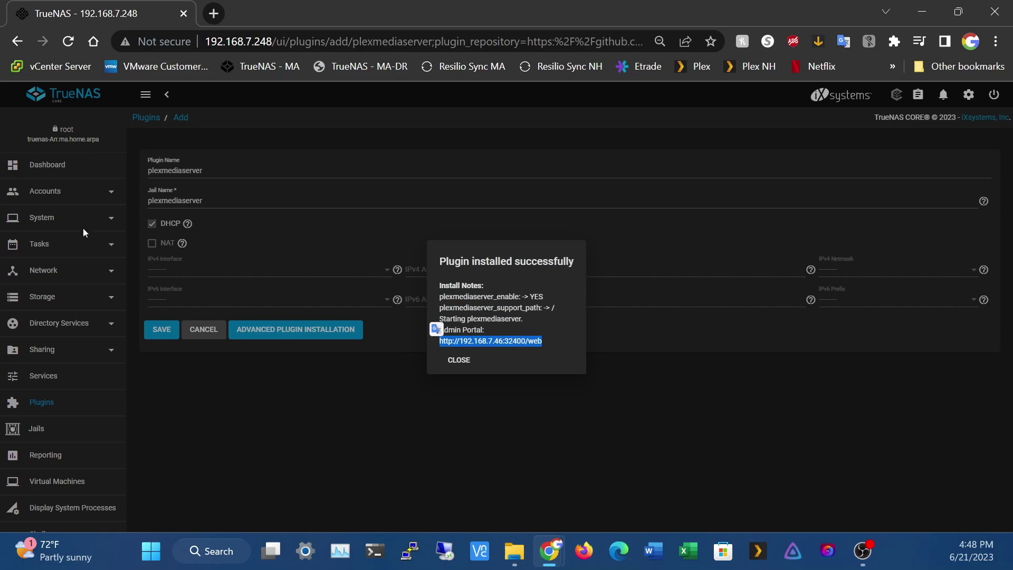
pyautogui.click(213, 13)
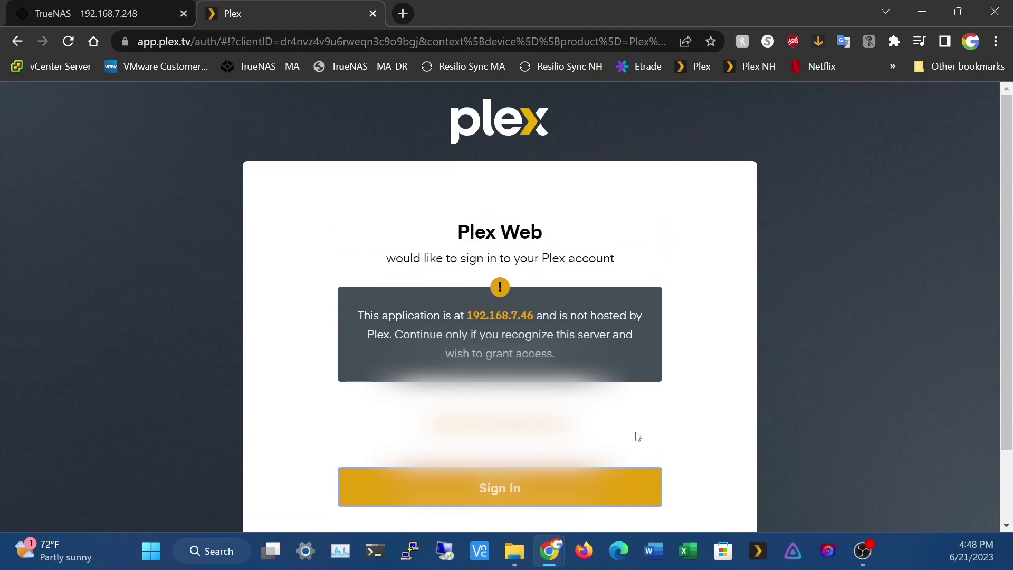
# - Sign in to Plex, note the Not authorized server message, and open a maximized Command Prompt
pyautogui.click(571, 497)
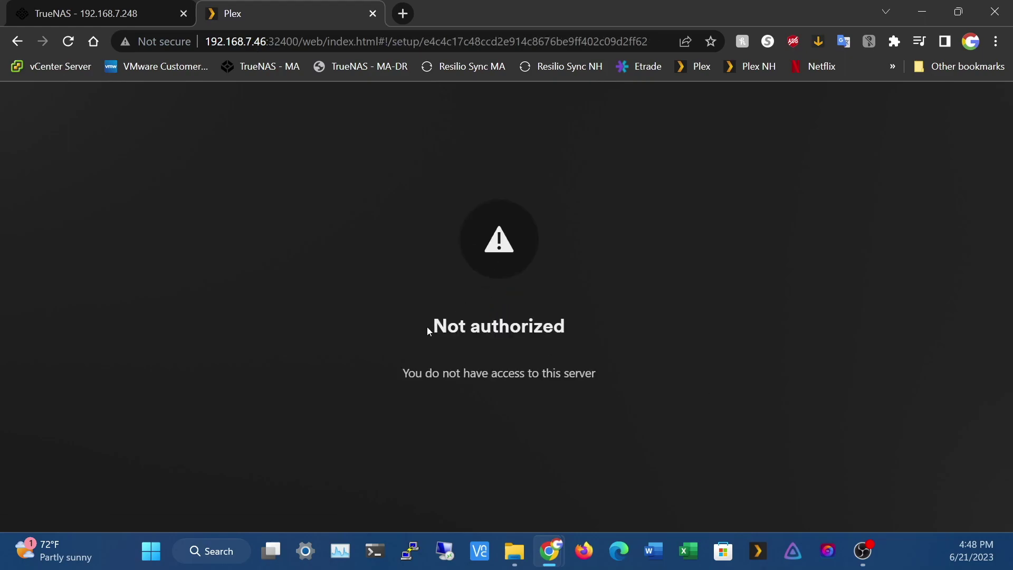
pyautogui.moveTo(426, 327); pyautogui.dragTo(555, 337)
pyautogui.click(653, 333)
pyautogui.click(374, 551)
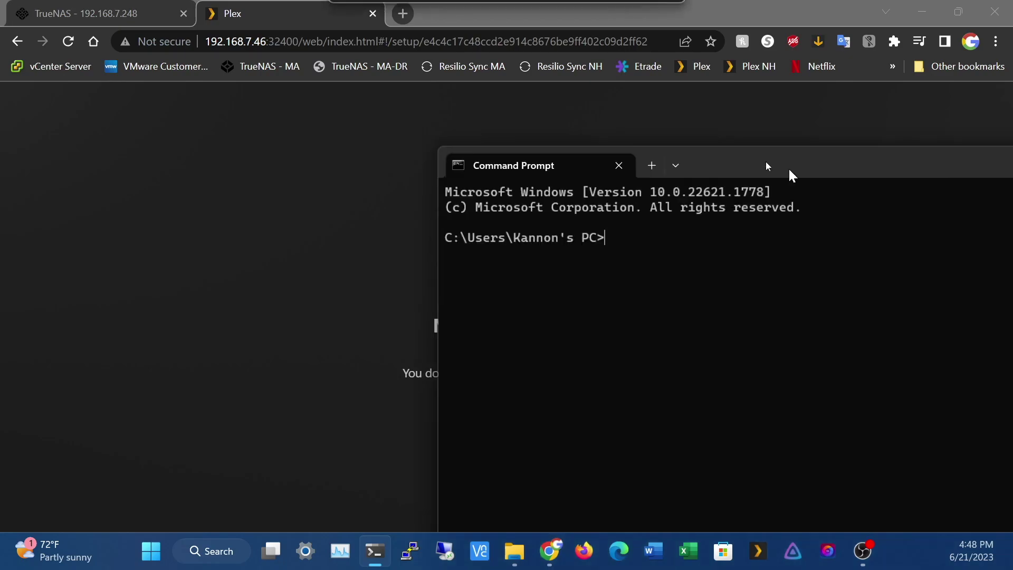
pyautogui.moveTo(790, 169); pyautogui.dragTo(417, 2)
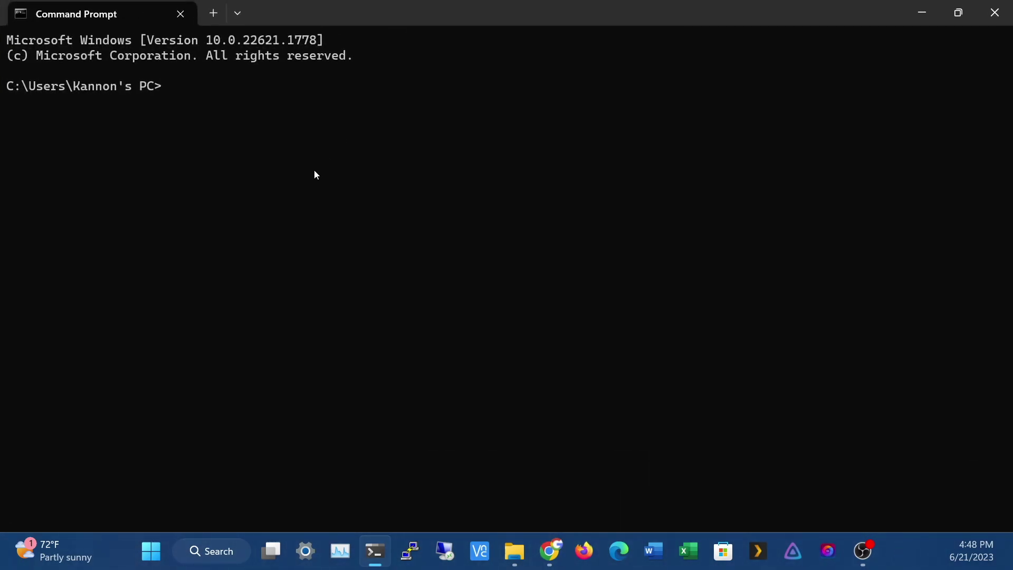
# - Run ipconfig to find this PC's IPv4 address 192.168.0.169, then minimize Command Prompt
pyautogui.write('ipconfig')
pyautogui.press('Return')
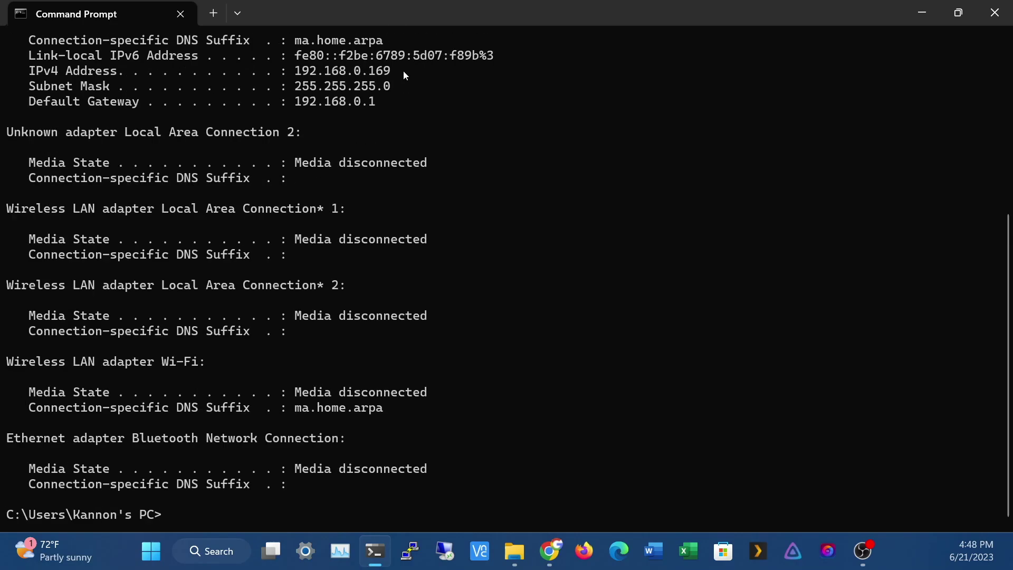
pyautogui.moveTo(399, 72); pyautogui.dragTo(296, 72)
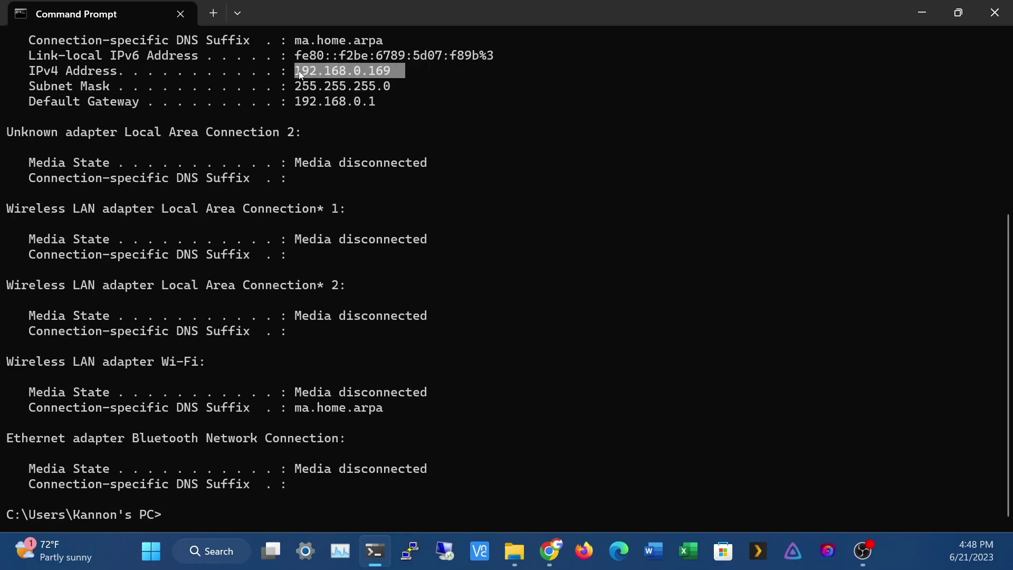
pyautogui.click(915, 17)
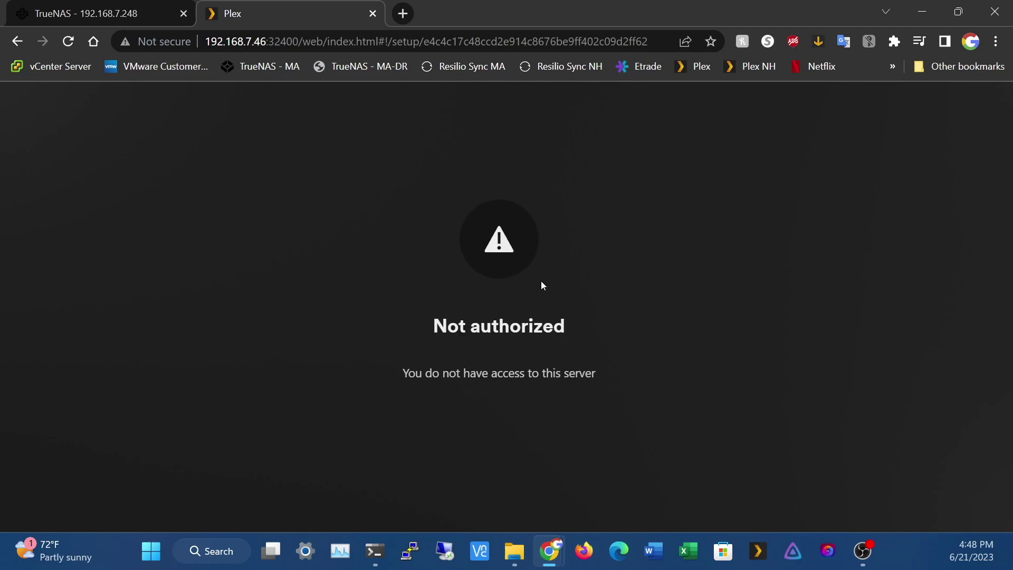
# - Return to the TrueNAS tab and dismiss the plugin install success message
pyautogui.moveTo(427, 321); pyautogui.dragTo(678, 346)
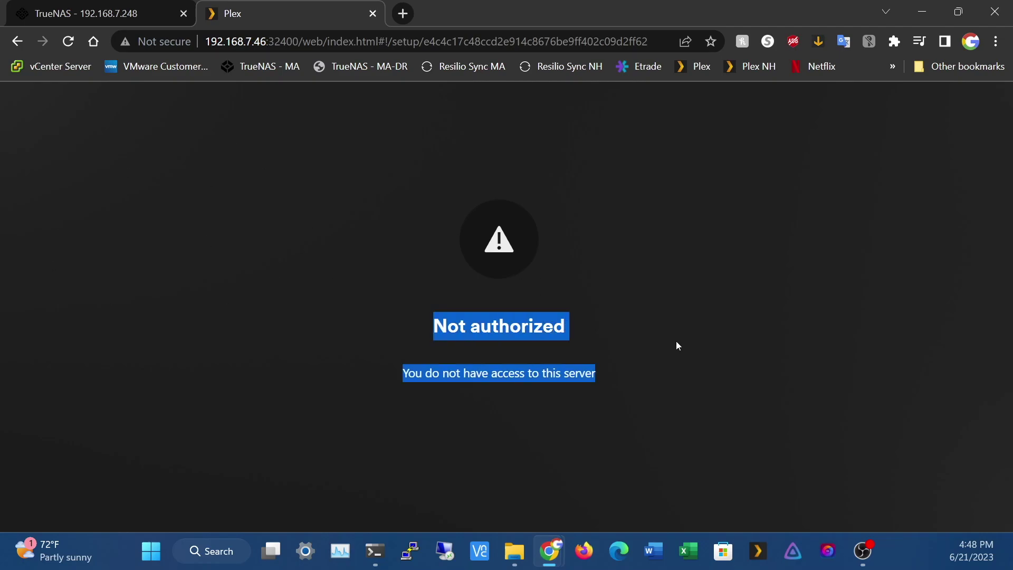
pyautogui.click(584, 285)
pyautogui.click(87, 13)
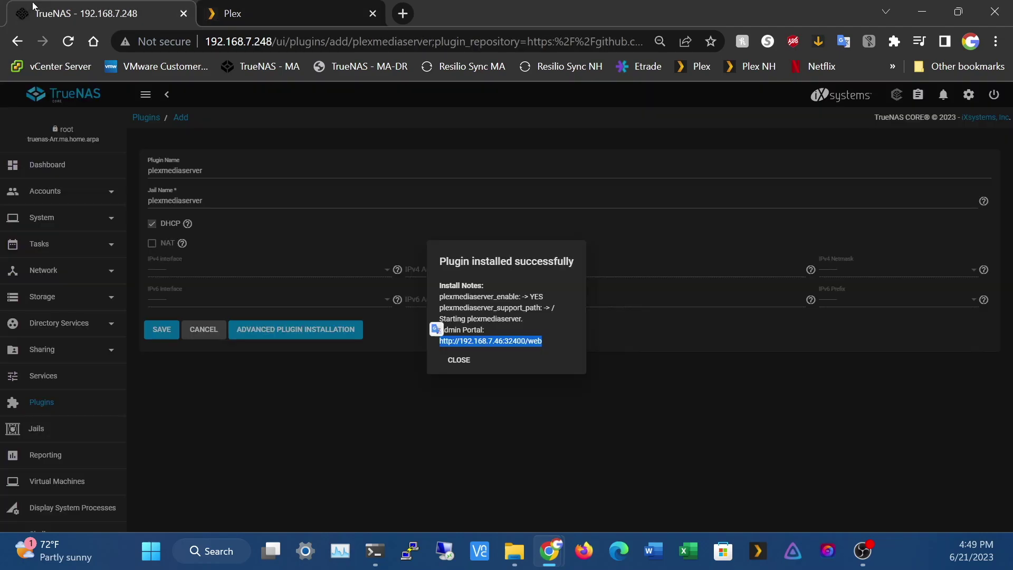
pyautogui.click(459, 361)
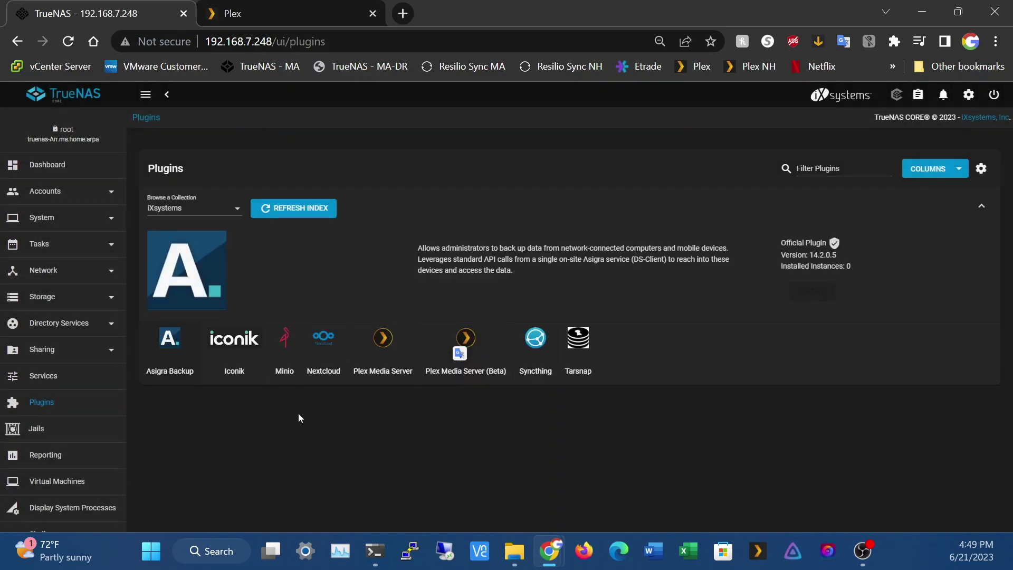
# - Open a VNC console for the Windows_10_Jump virtual machine
pyautogui.click(63, 436)
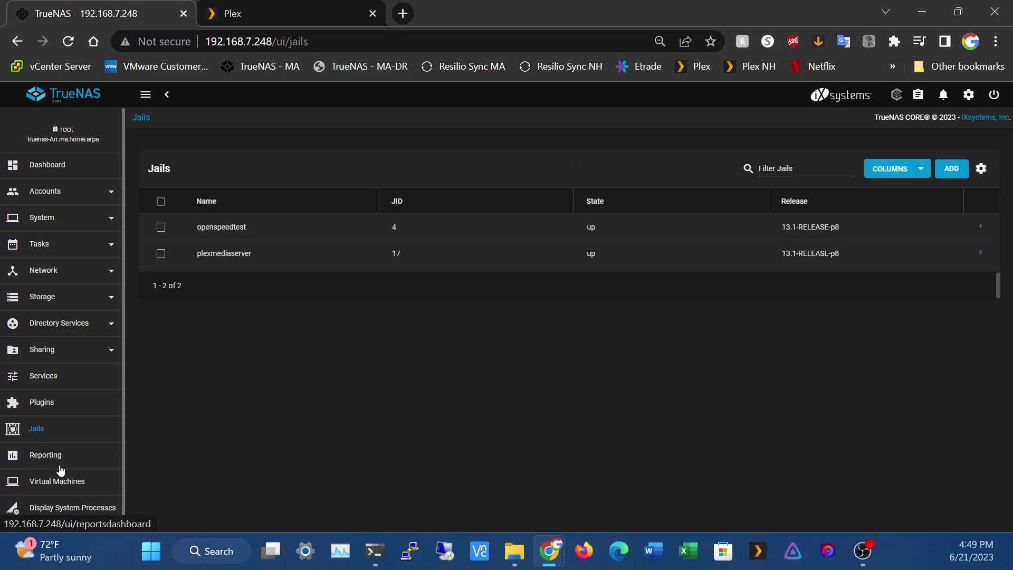
pyautogui.click(69, 482)
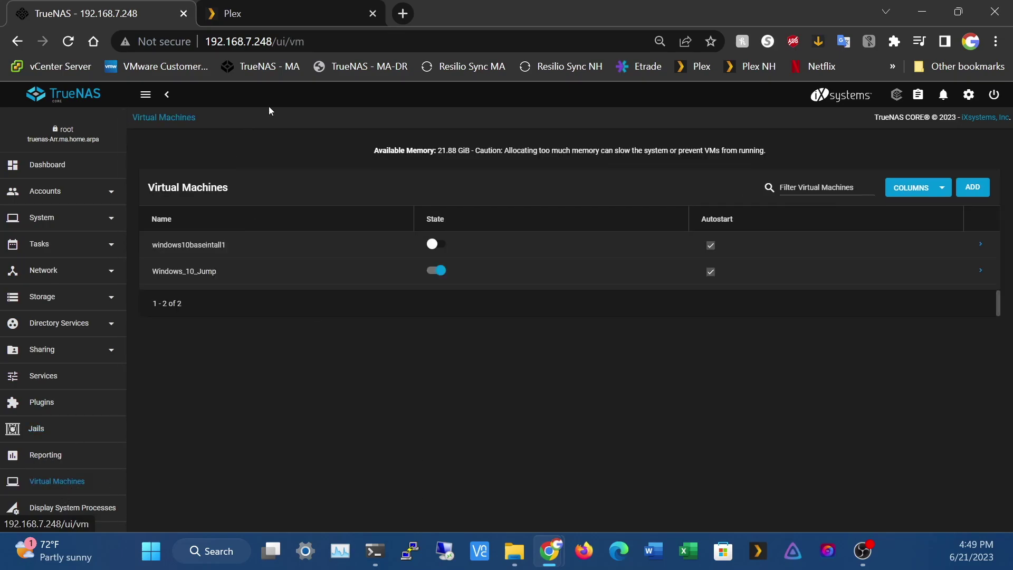
pyautogui.click(980, 271)
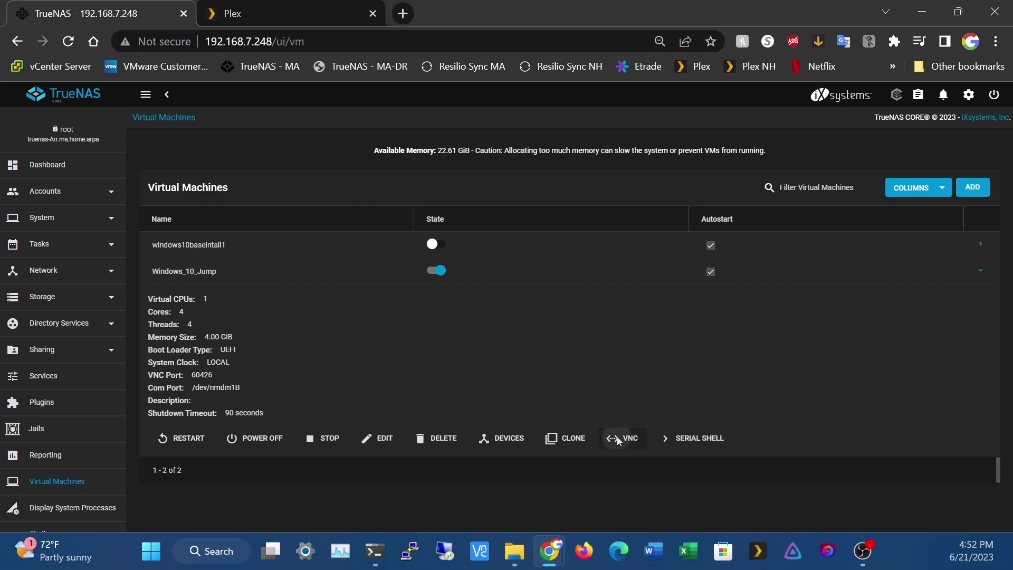
pyautogui.click(615, 438)
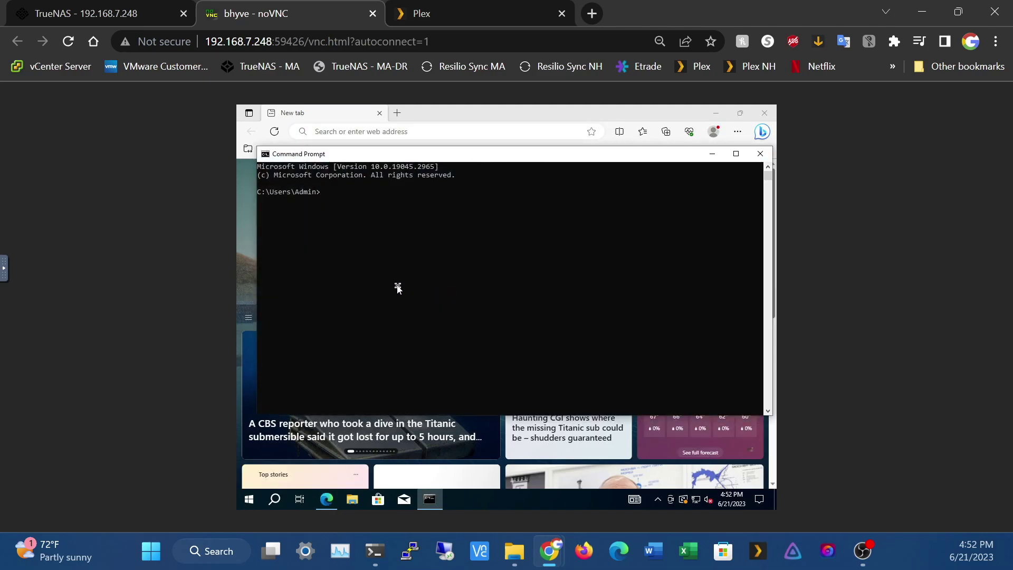
# - Run ipconfig in the VM to show its IPv4 address 192.168.7.47, then bring Edge forward
pyautogui.write('ipconfig')
pyautogui.press('Return')
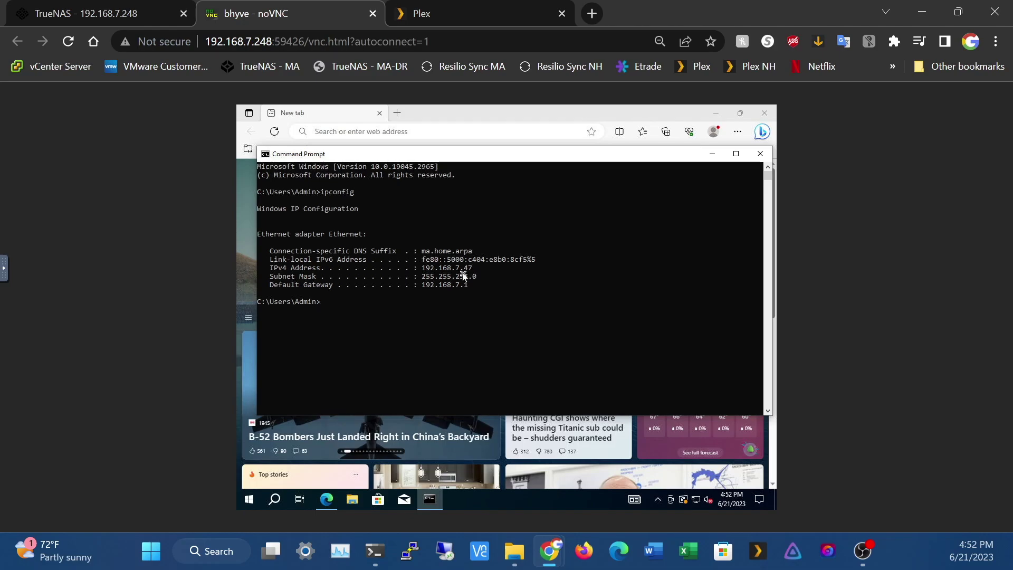
pyautogui.click(360, 131)
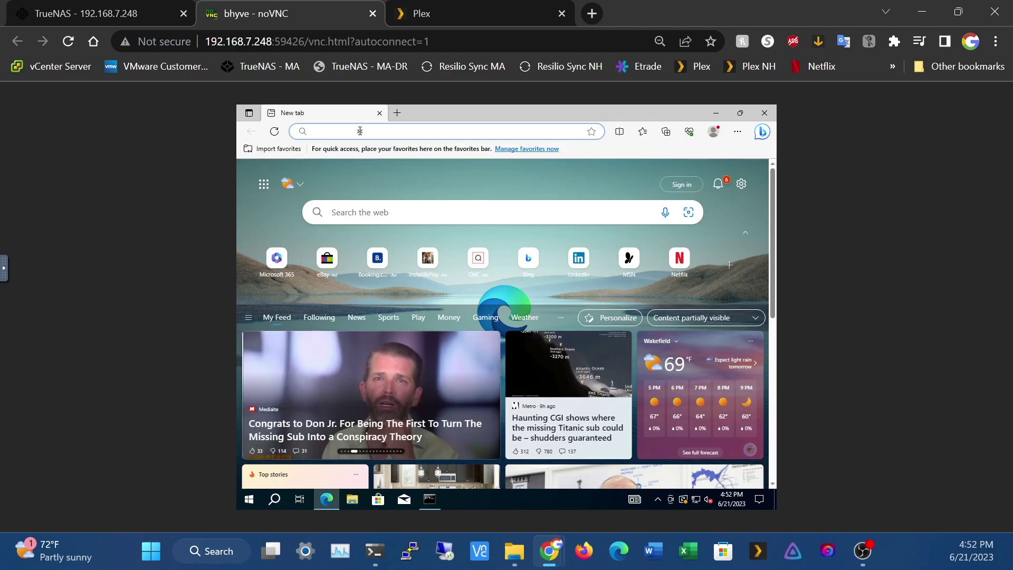
# - Load 192.168.7.46:32400/web in the VM's Edge browser
pyautogui.write('192')
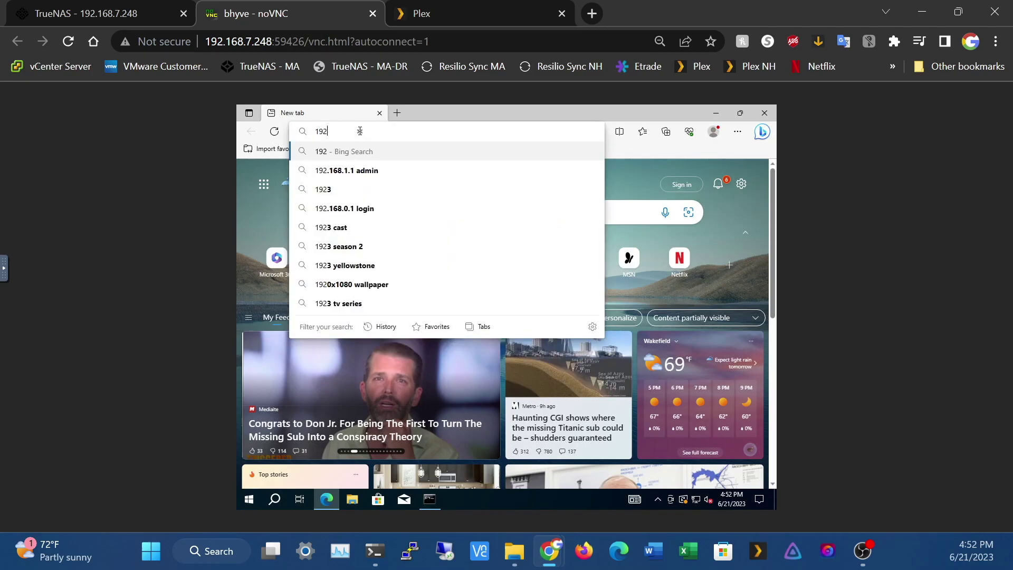
pyautogui.write('.168')
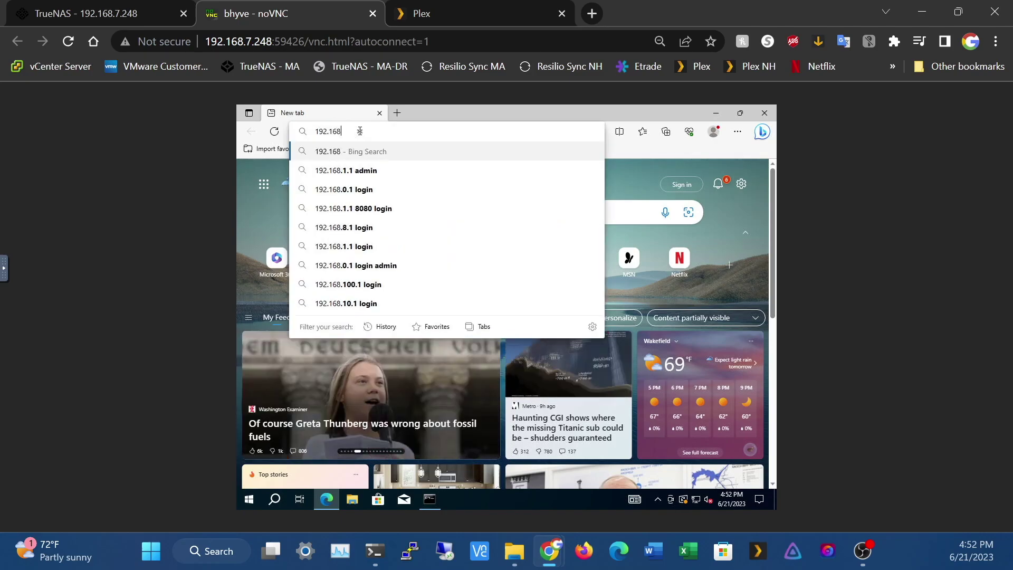
pyautogui.write('.7')
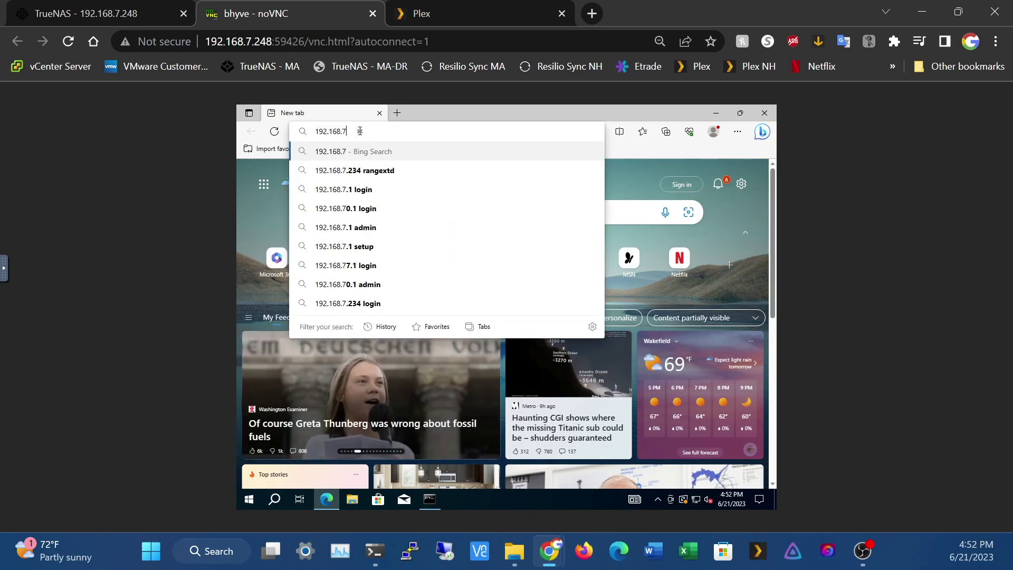
pyautogui.write('.46')
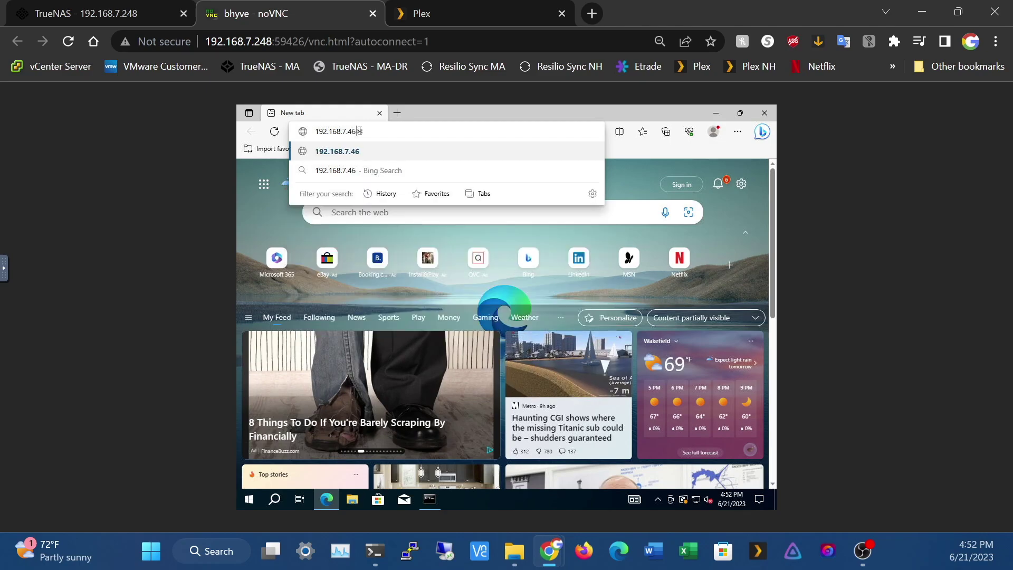
pyautogui.write(':3')
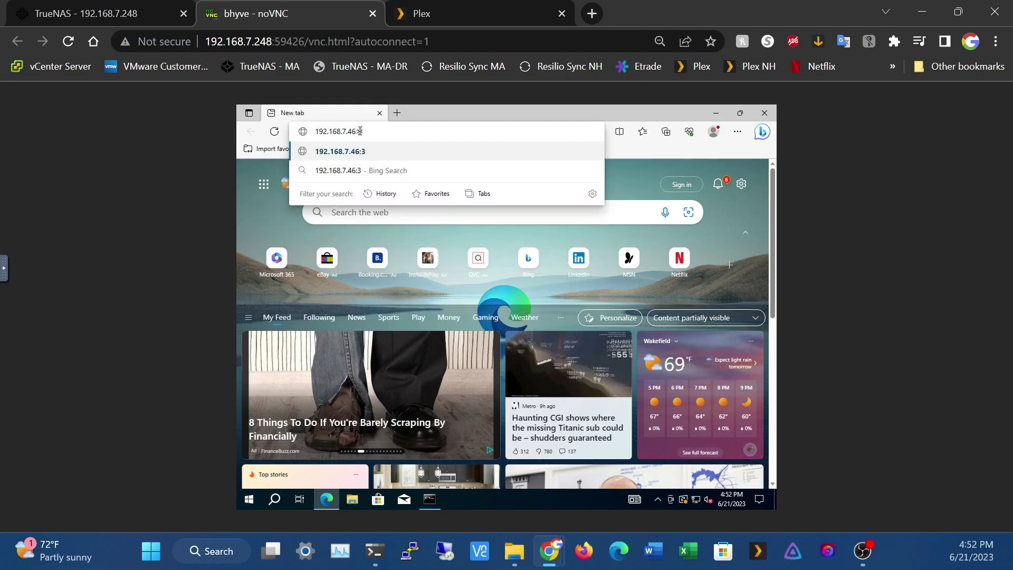
pyautogui.write('2400/web')
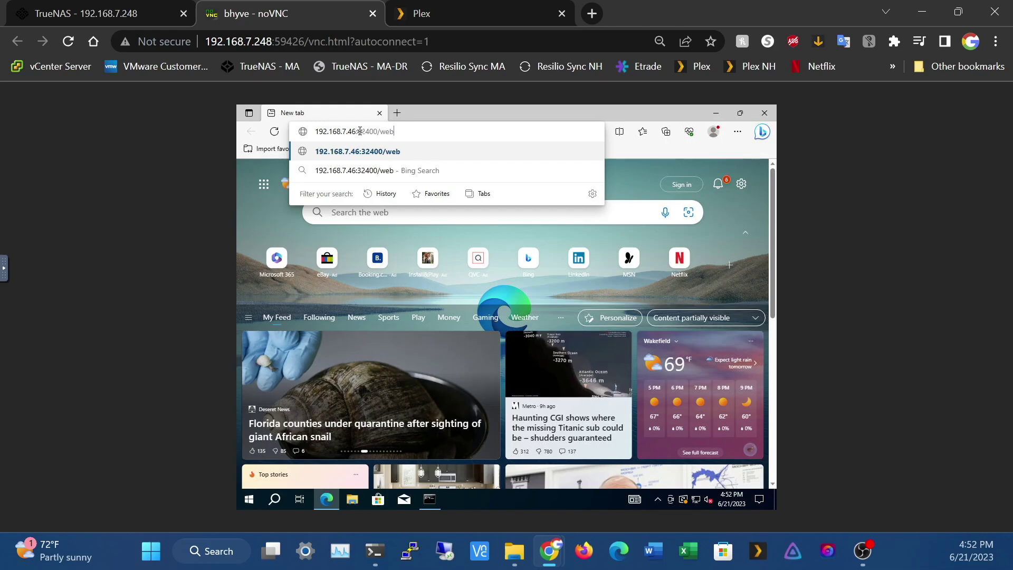
pyautogui.press('Return')
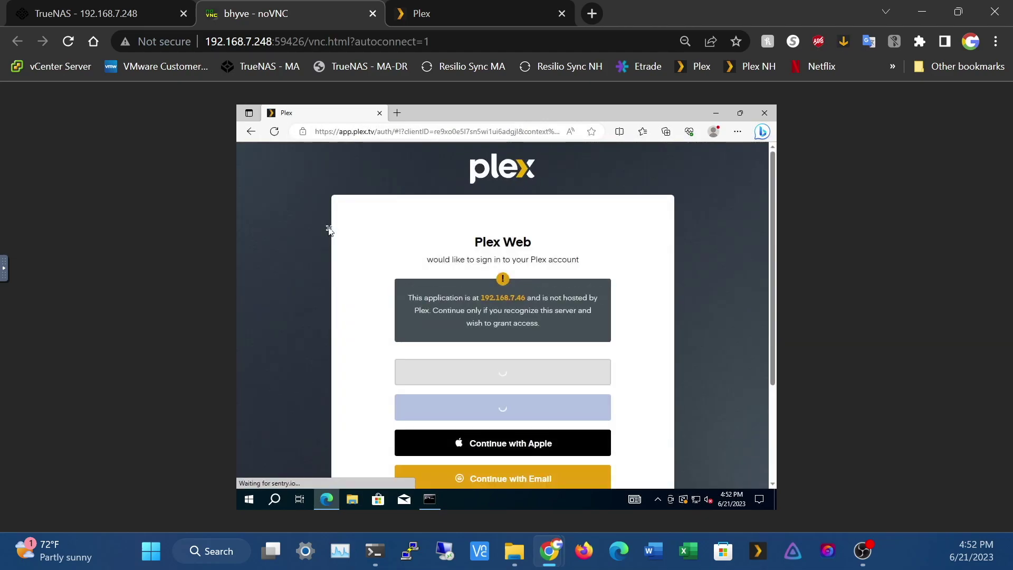
# - Sign in to the Plex account by email using the browser's saved login details
pyautogui.scroll(-3, 331, 294)
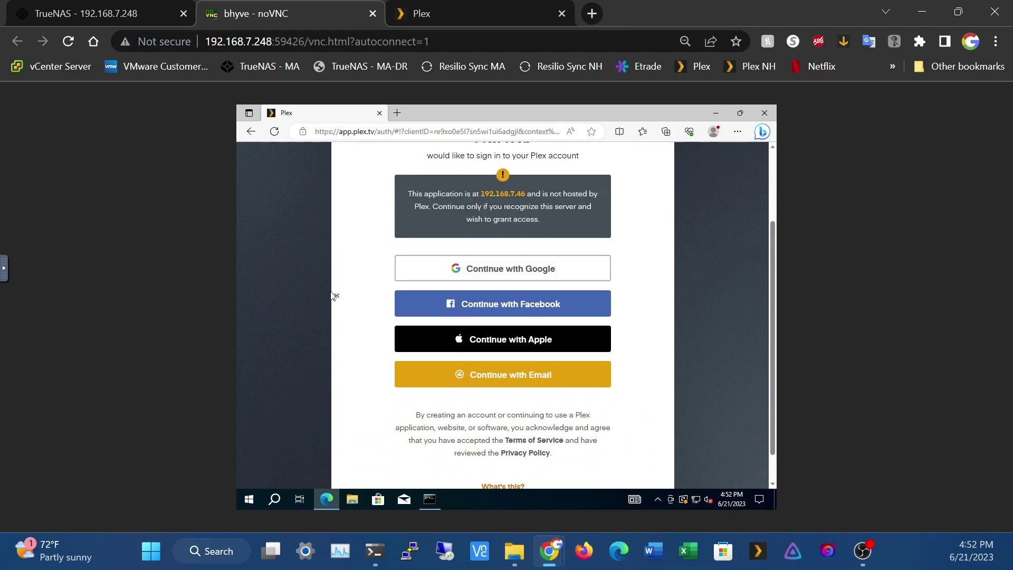
pyautogui.click(511, 375)
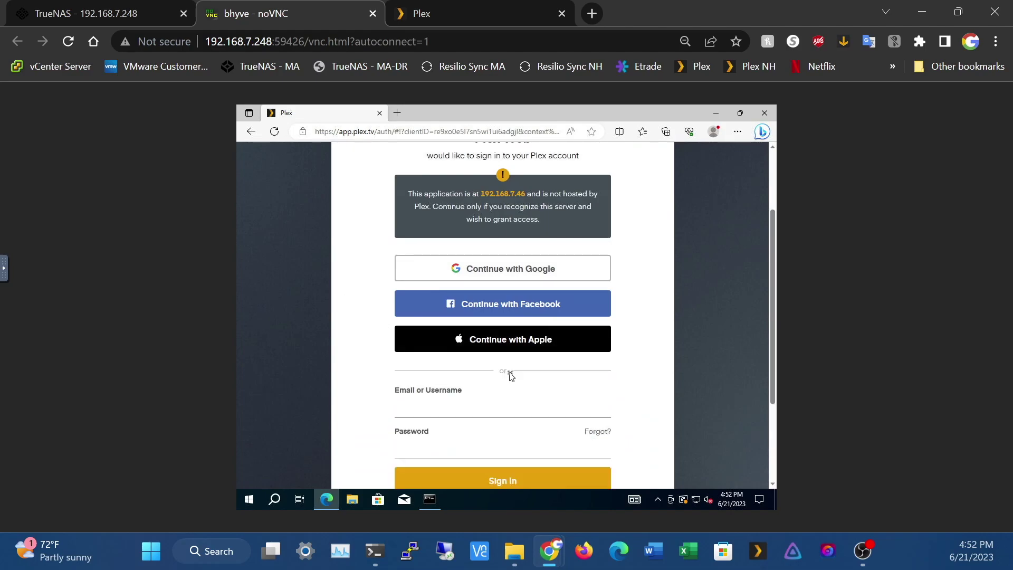
pyautogui.click(477, 405)
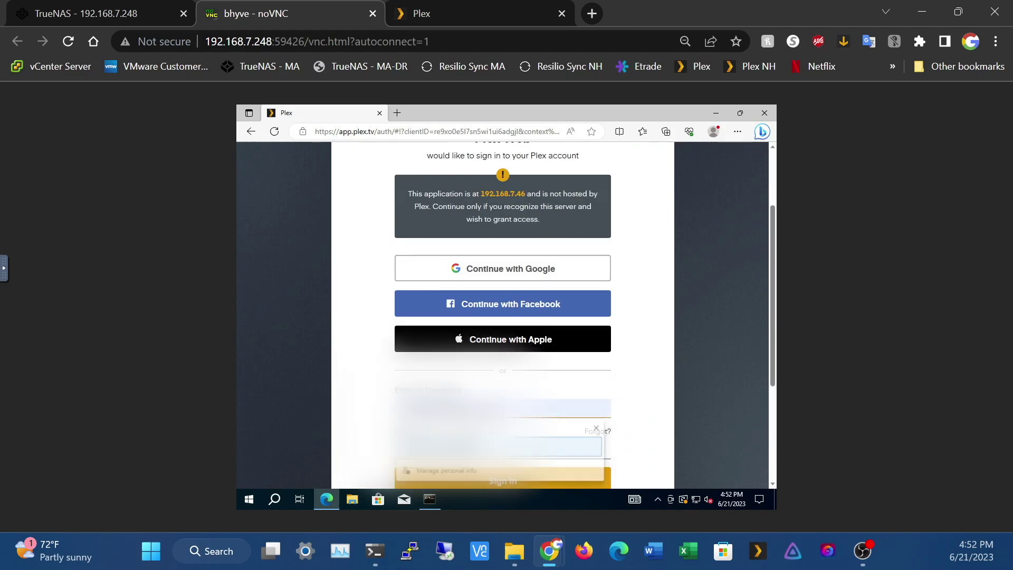
pyautogui.press('Down')
pyautogui.press('Return')
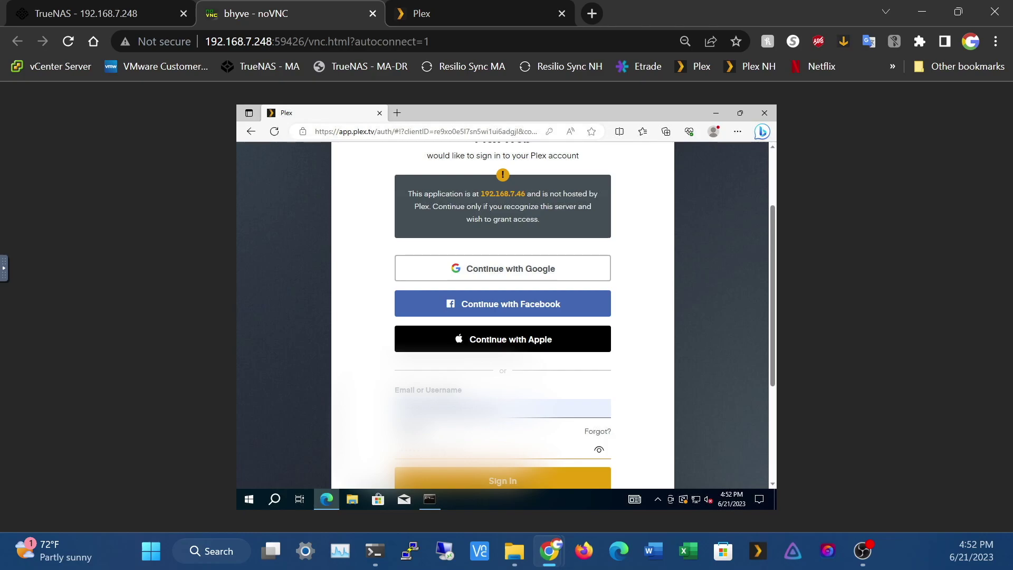
pyautogui.click(503, 480)
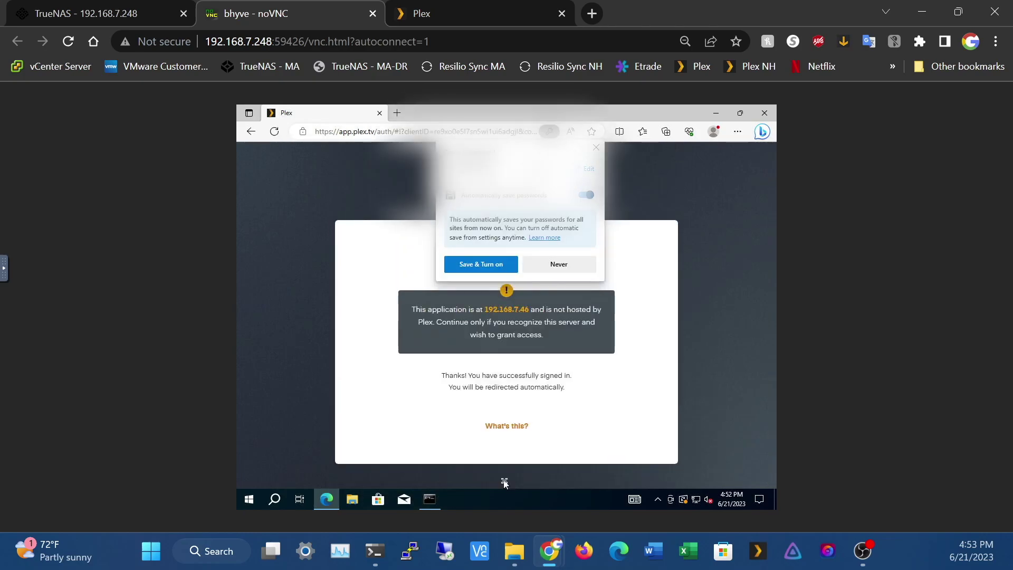
# - Decline saving the password and let Plex redirect to the local server setup
pyautogui.click(588, 263)
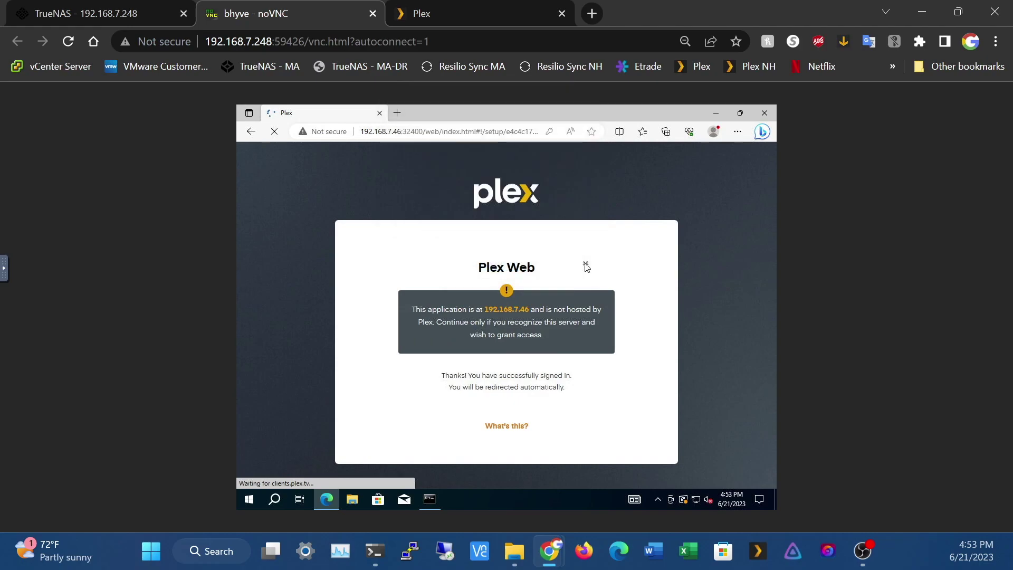